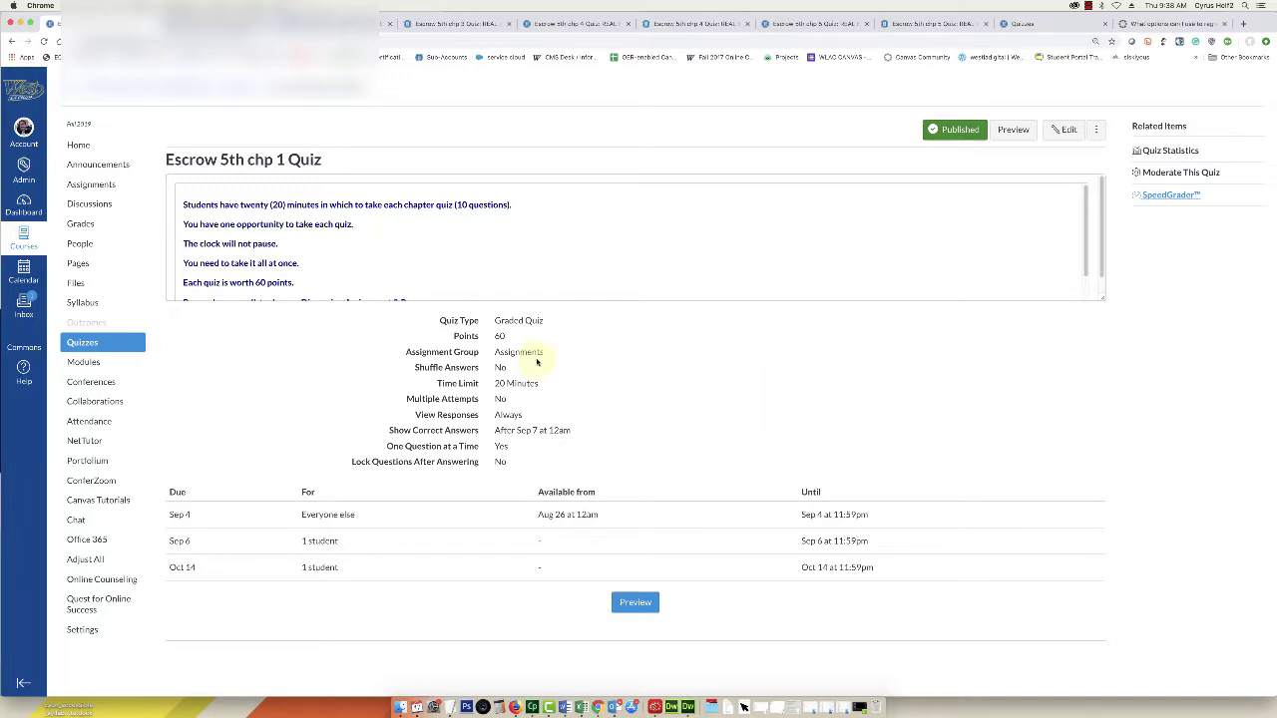
- Open Escrow 5th chp 8 Quiz from the course's quiz list for editing and display its questions
click(85, 345)
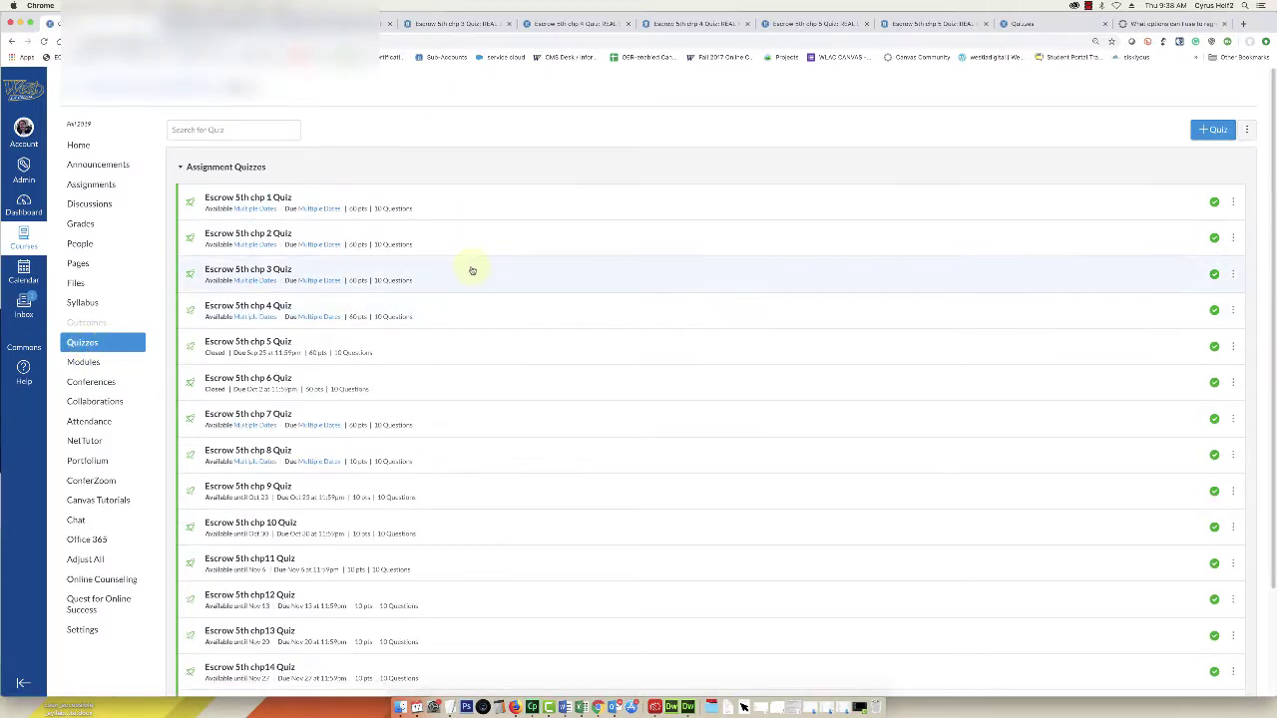
scroll(469, 261, down, 1)
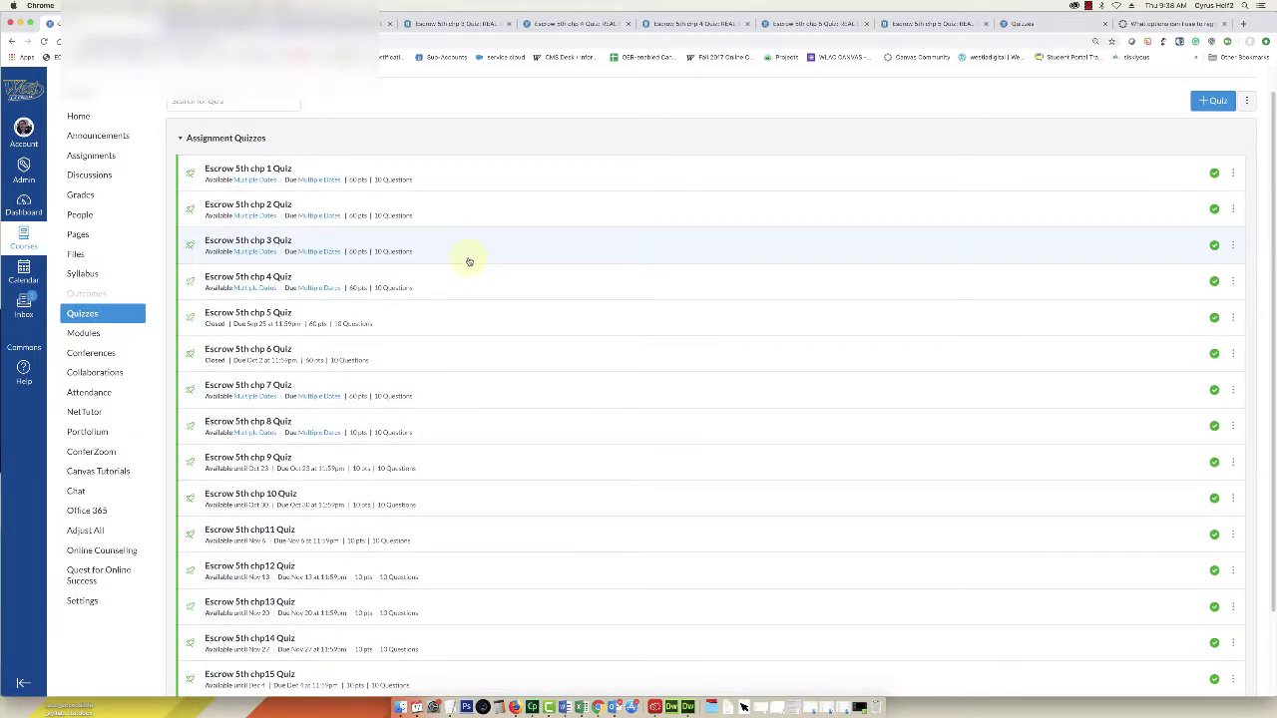
scroll(469, 262, down, 2)
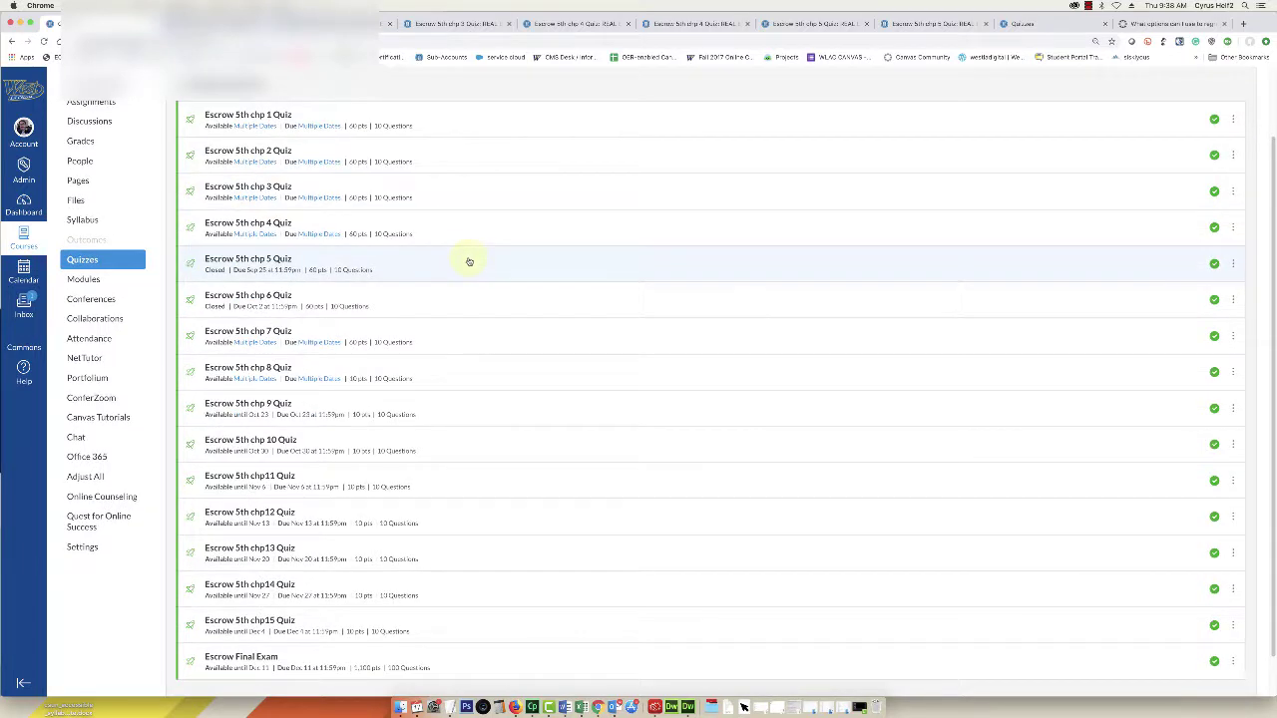
scroll(469, 261, down, 1)
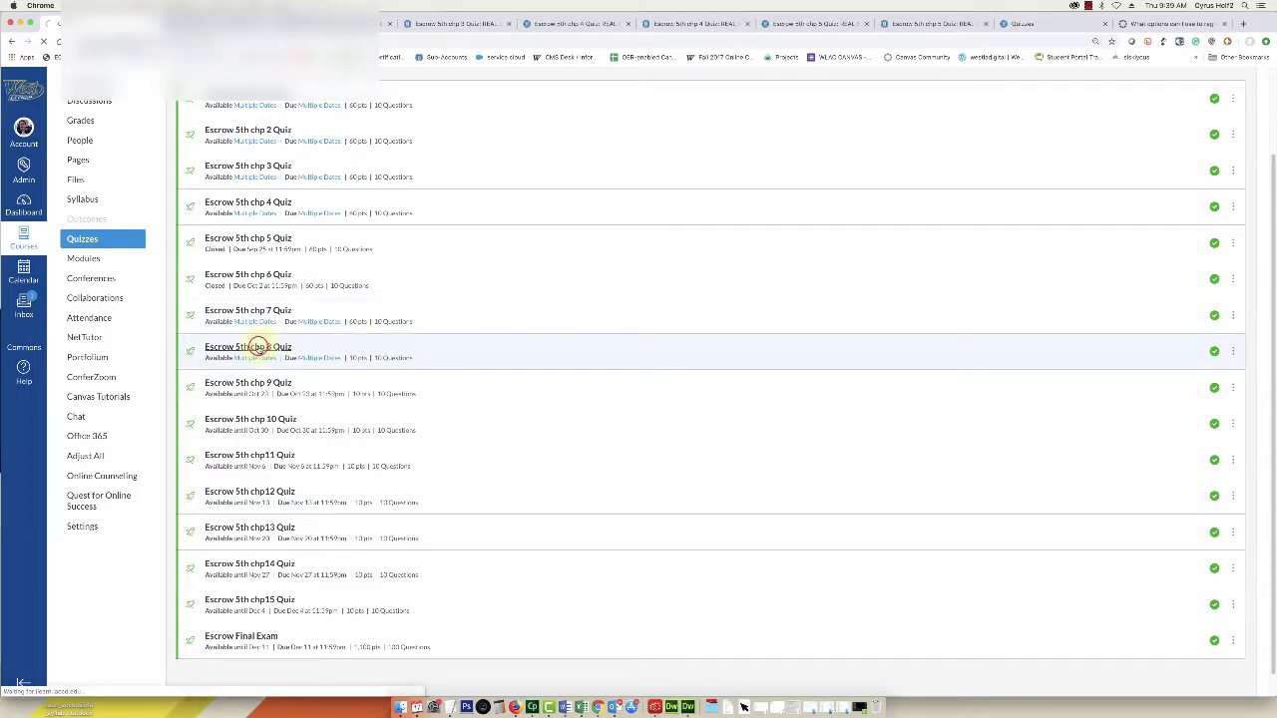
click(257, 346)
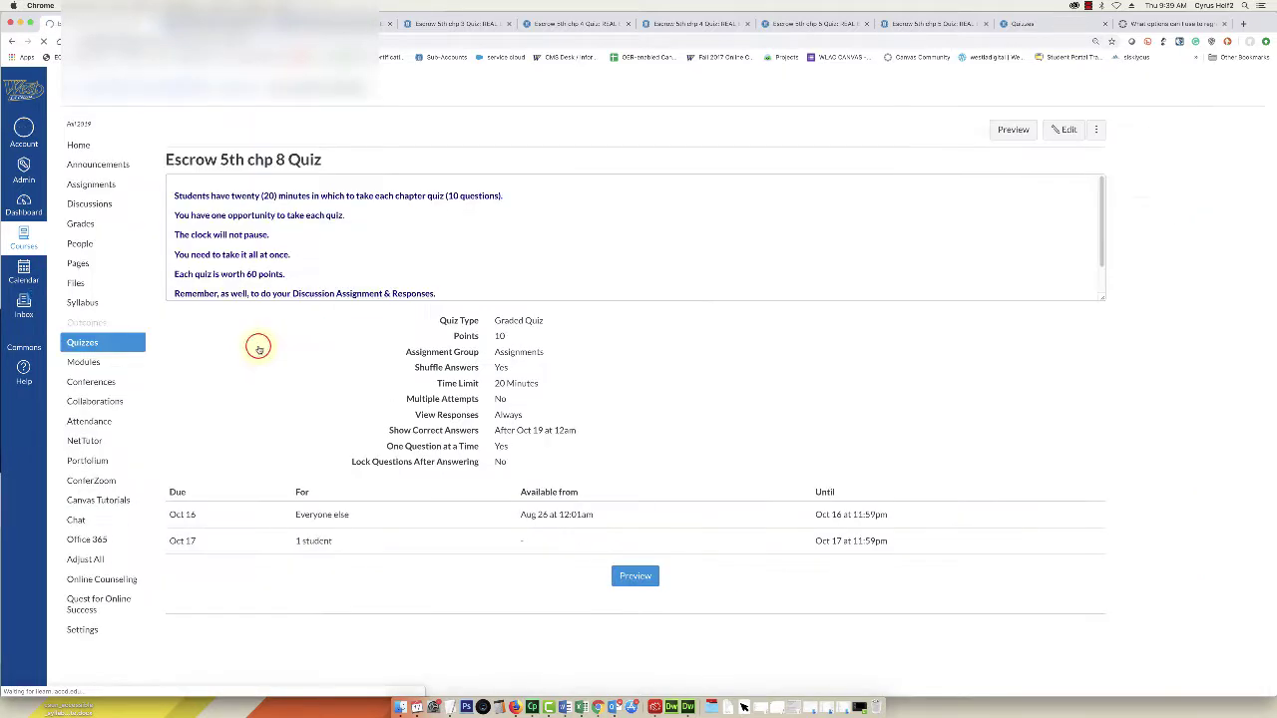
click(1063, 130)
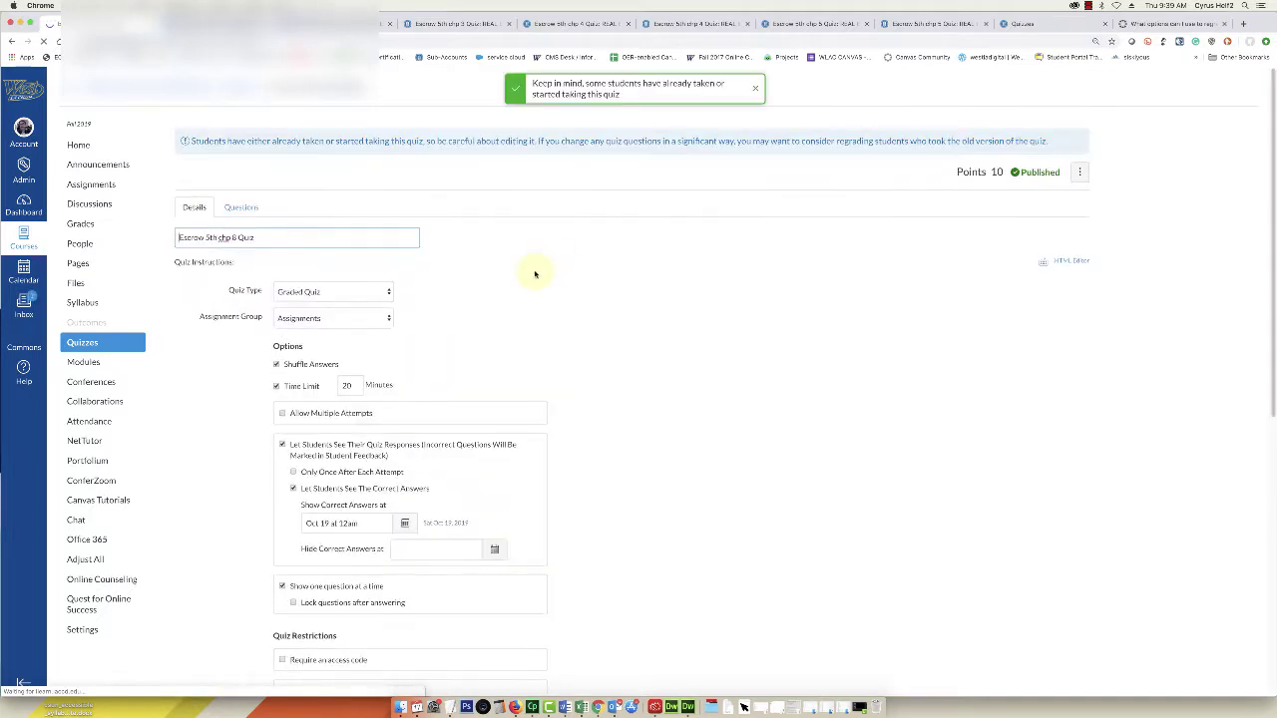
click(243, 208)
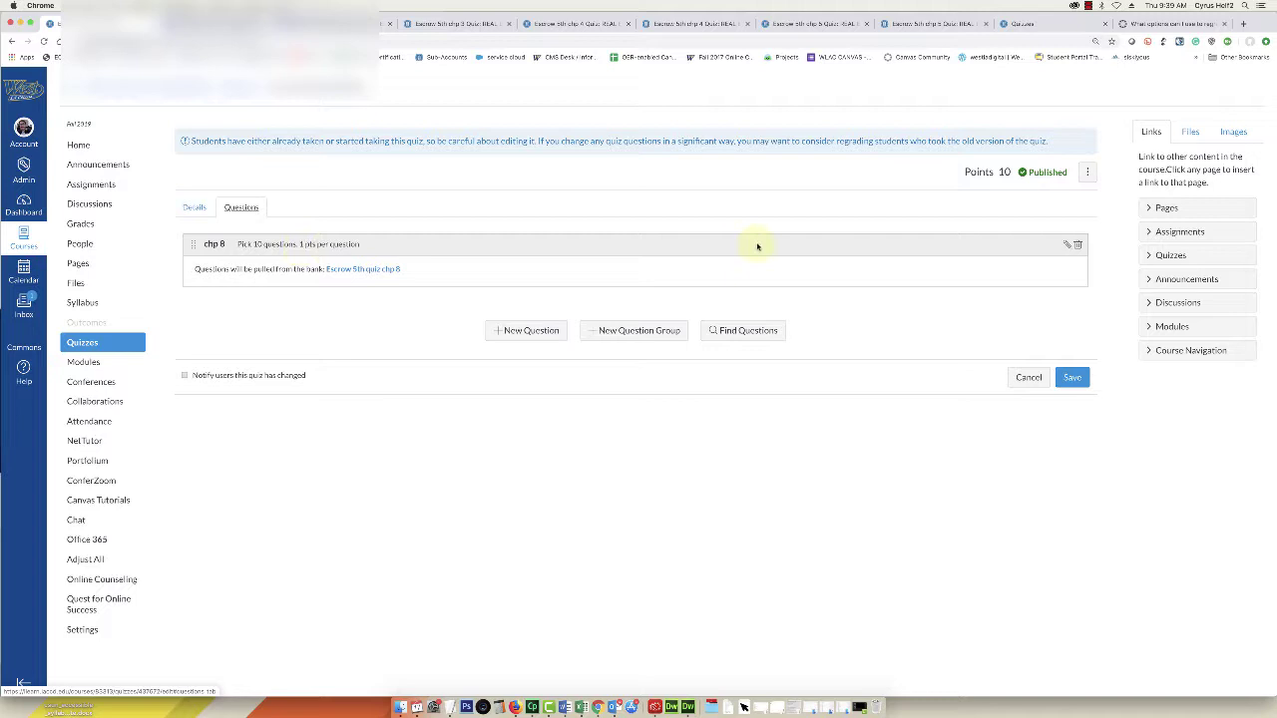
- Set the chp 8 question group to 6 points per question, update the group and save the quiz
click(1066, 247)
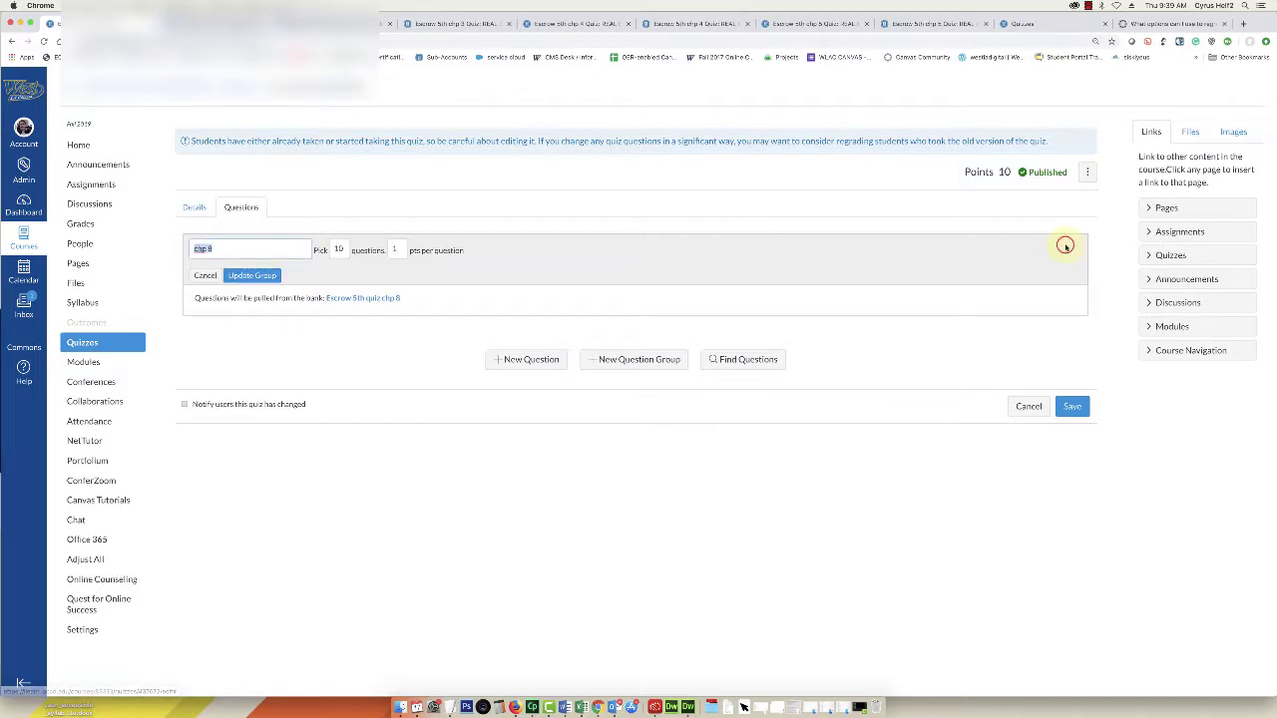
click(396, 250)
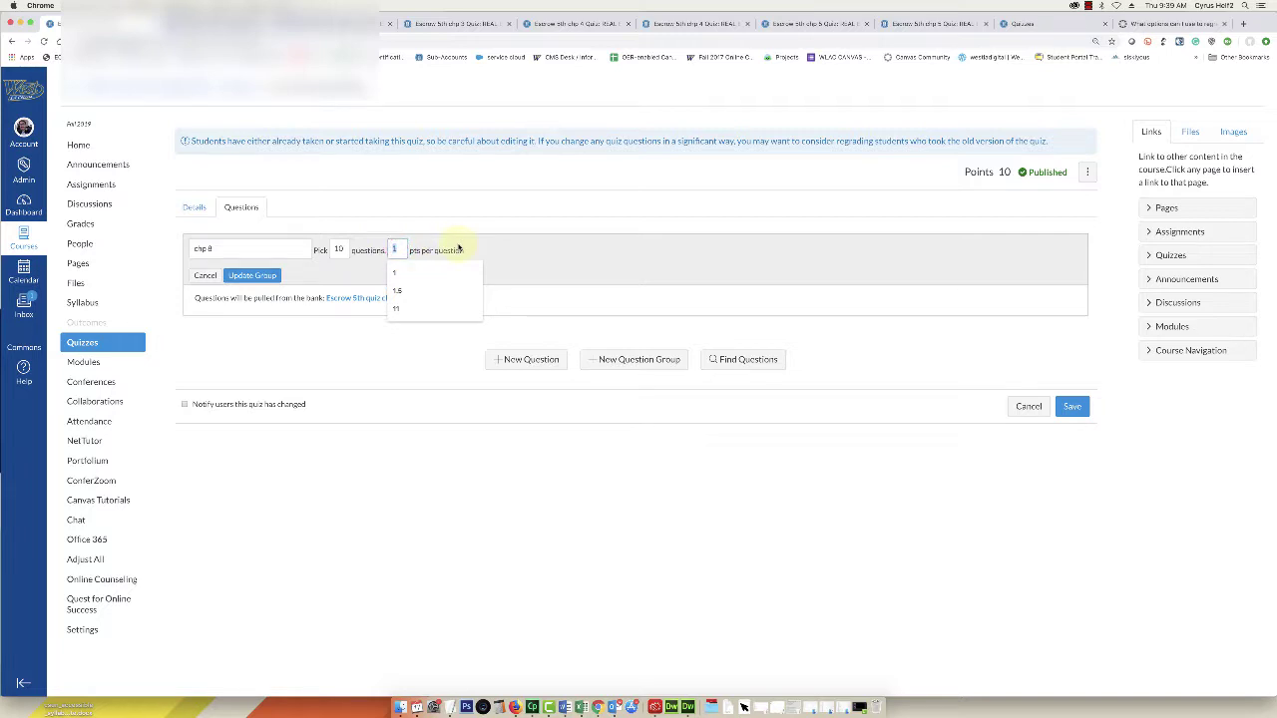
text(6)
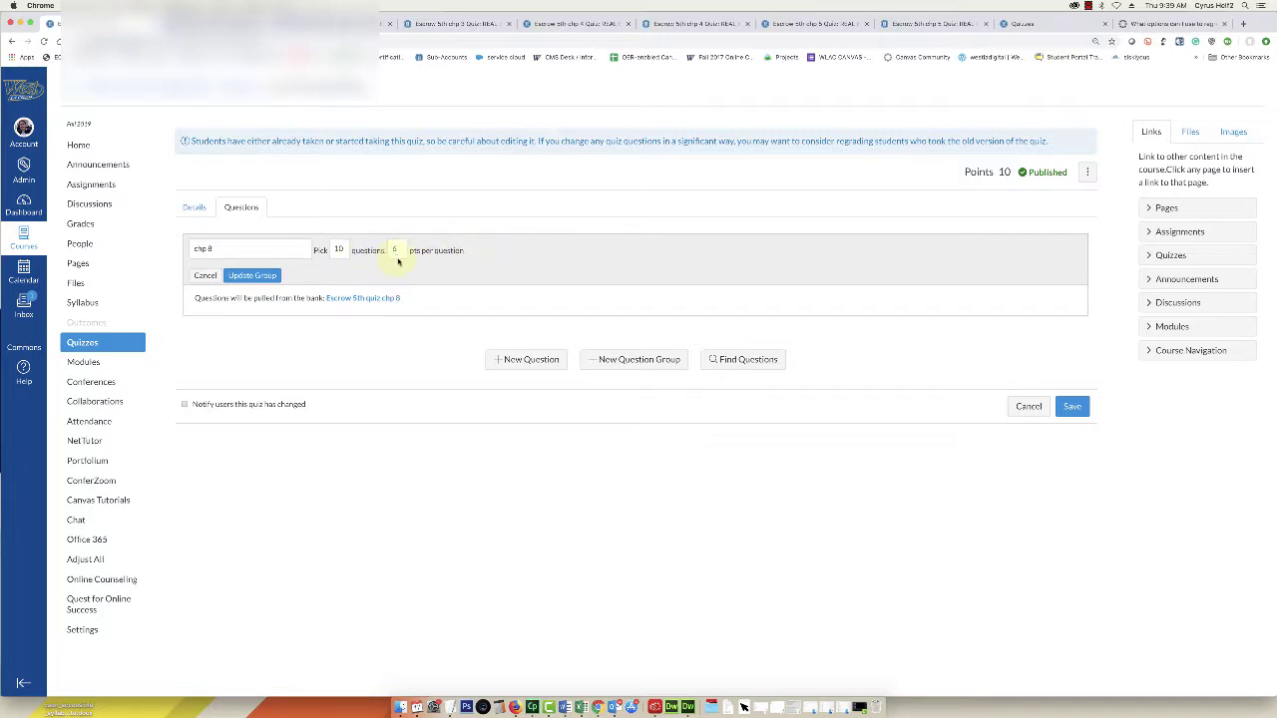
click(255, 277)
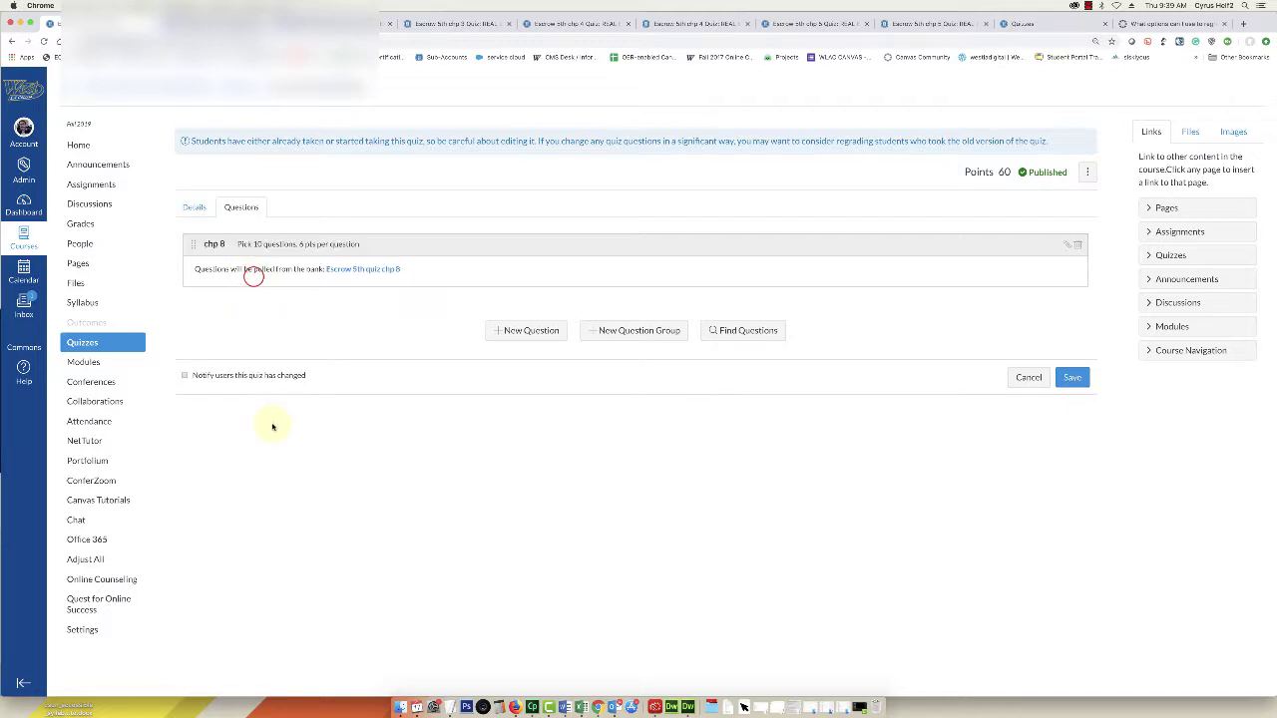
click(1073, 378)
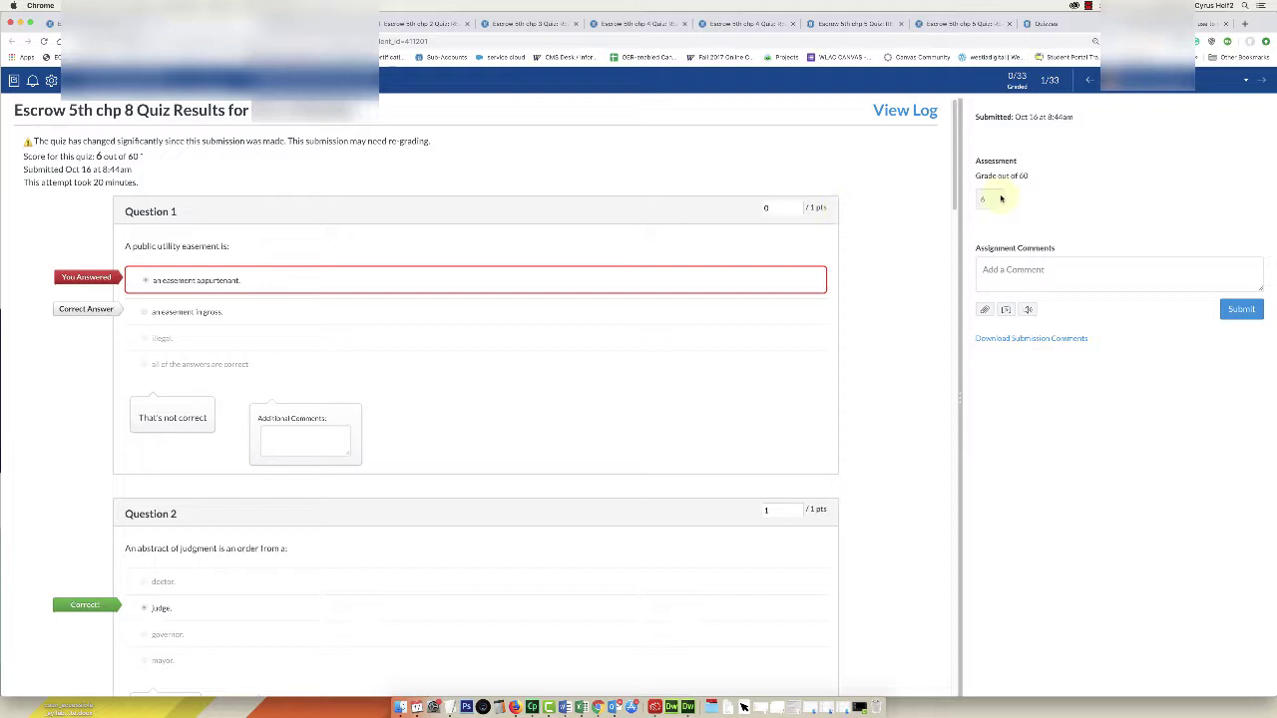
- Examine the points awarded for each question in the first student's Escrow 5th chp 8 Quiz submission
scroll(362, 289, down, 20)
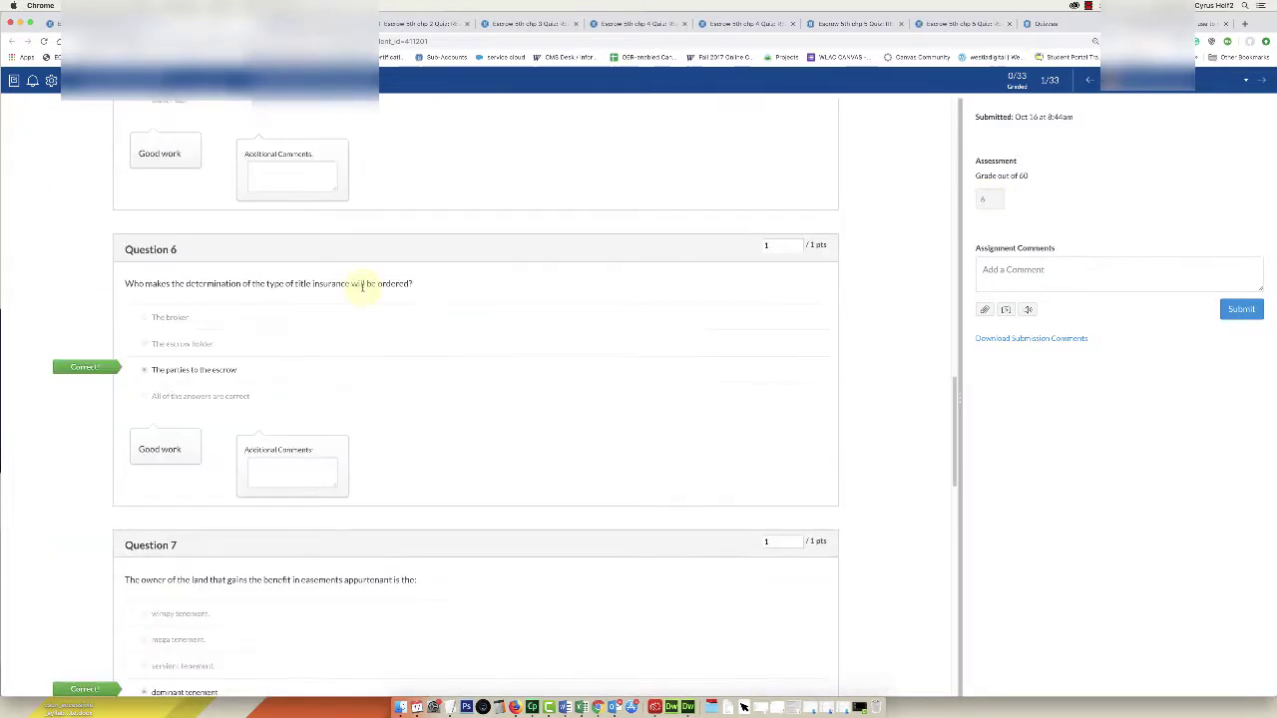
scroll(362, 290, down, 5)
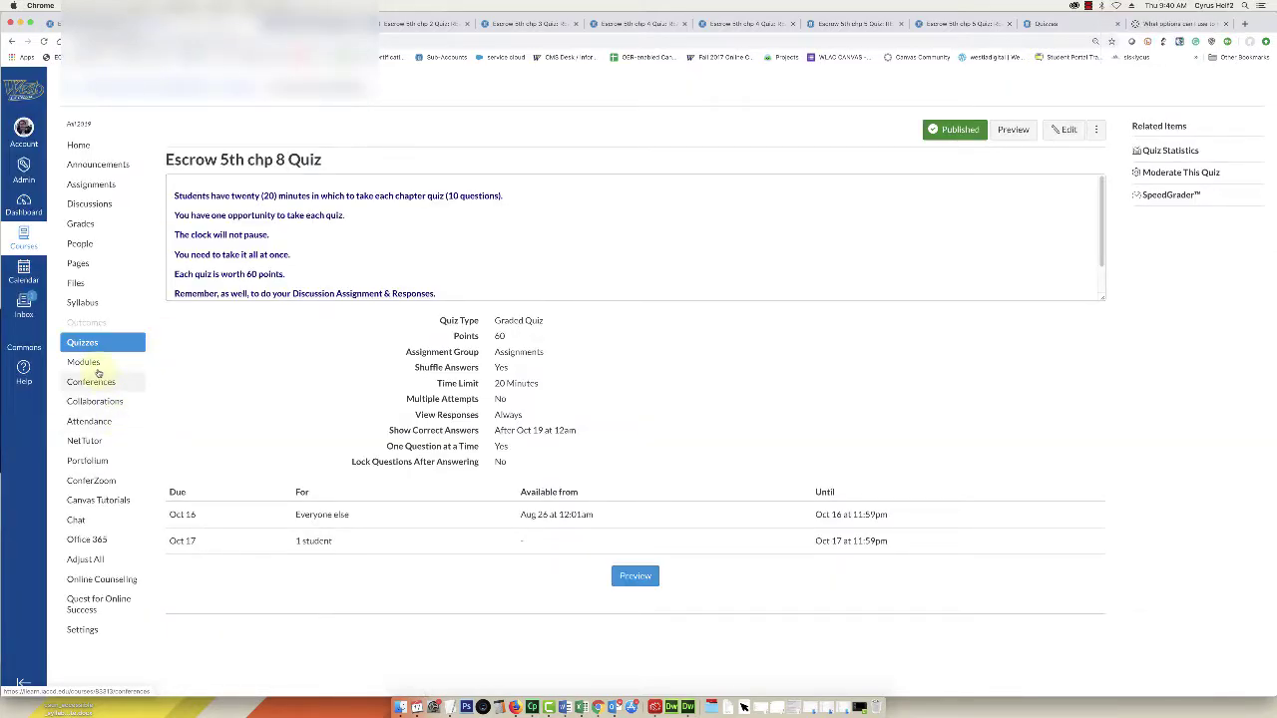
- Show the gradebook's Escrow 5th chp 8 Quiz column and narrow its window so the 6 times table sits beside it
click(81, 225)
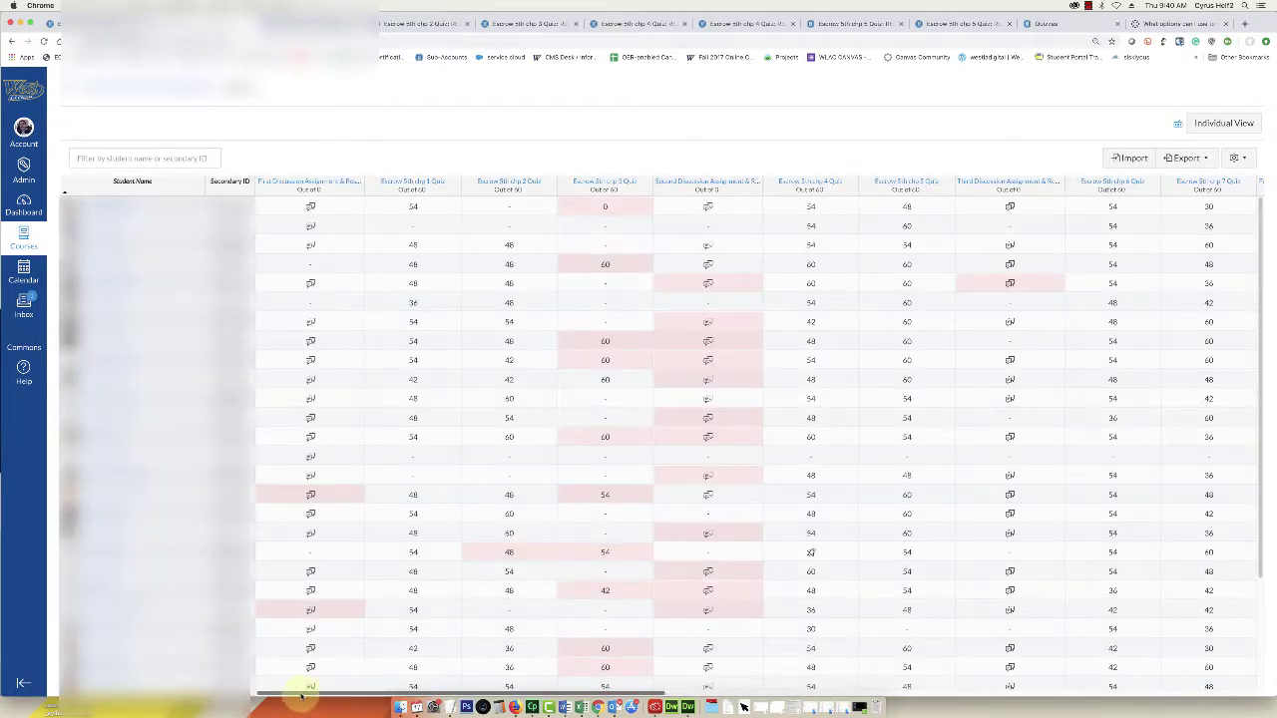
drag(299, 693, 589, 695)
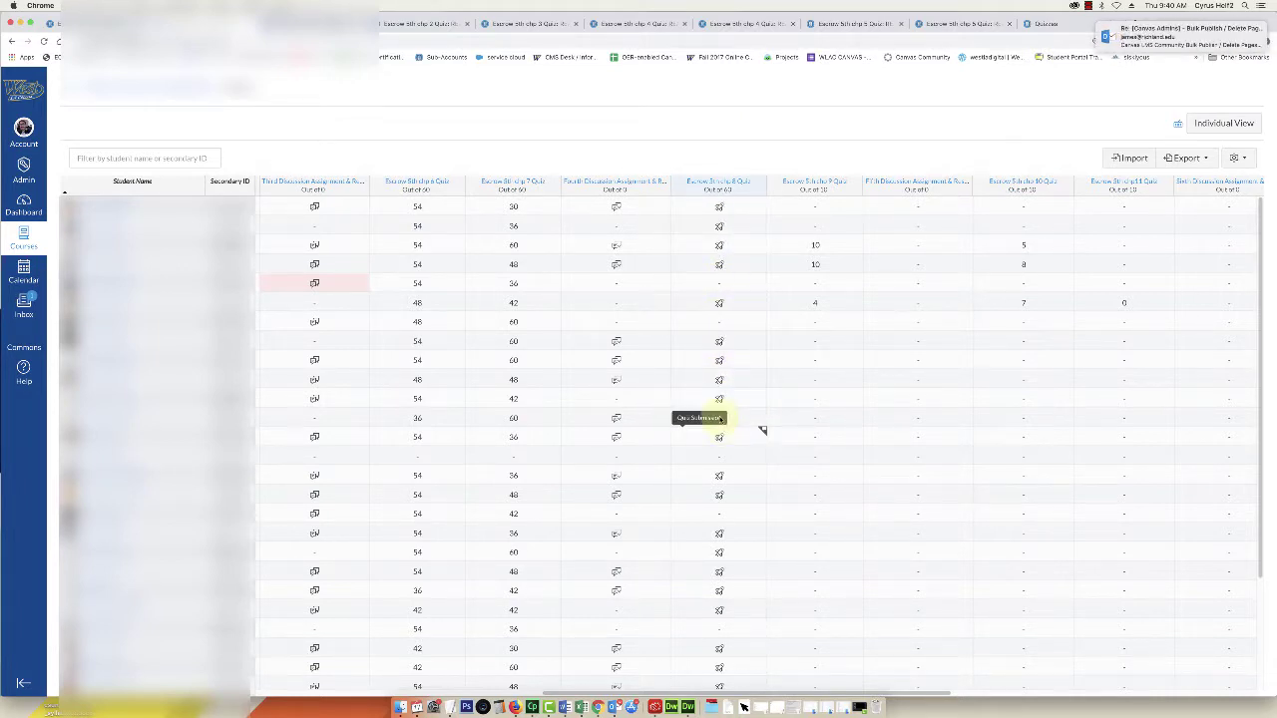
drag(1273, 696, 888, 688)
click(1033, 429)
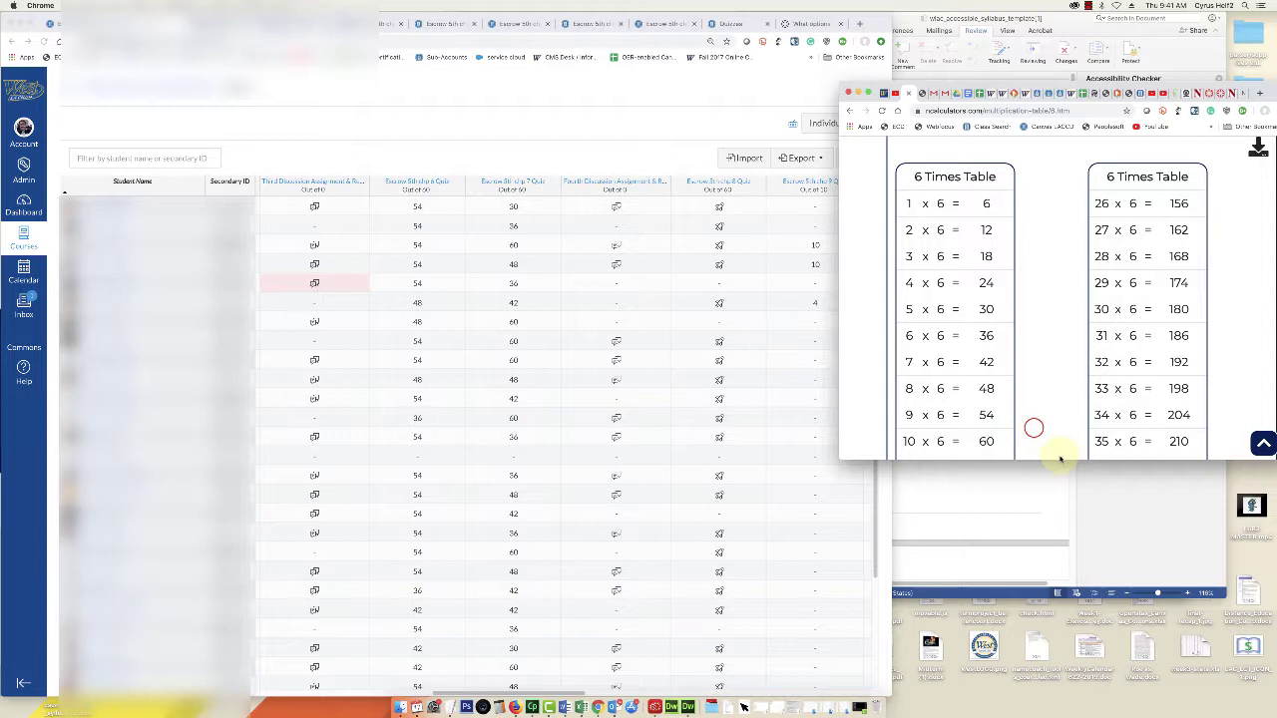
mouse_move(1058, 460)
mouse_down()
mouse_move(1058, 564)
mouse_move(1056, 452)
mouse_up()
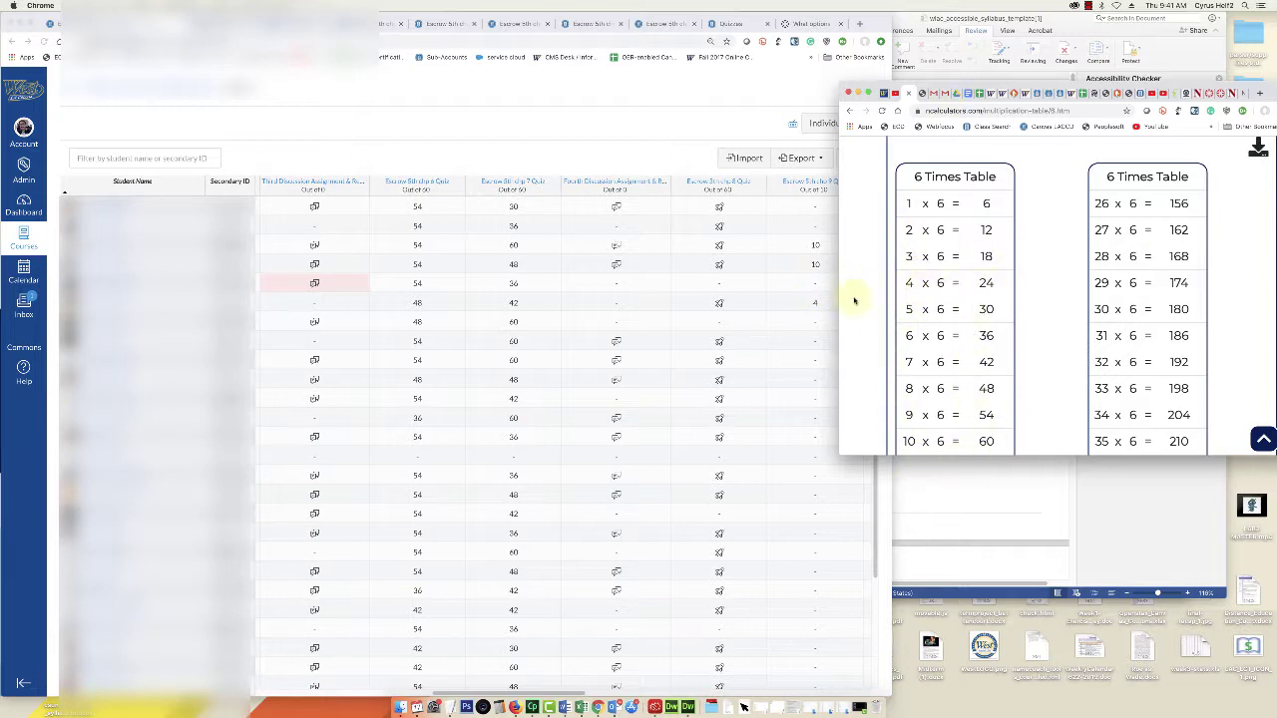
- Set the Escrow 5th chp 8 Quiz scores of the first three students to 36, 48 and 60
click(718, 207)
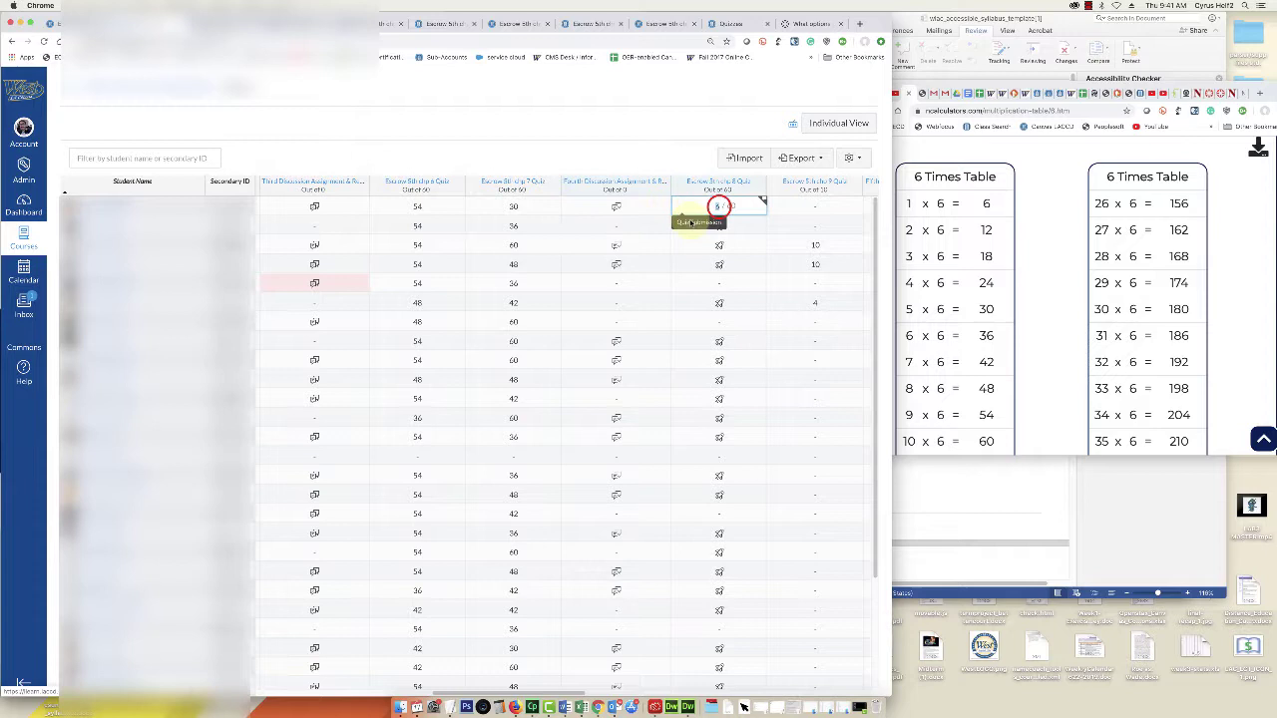
click(719, 207)
text(6)
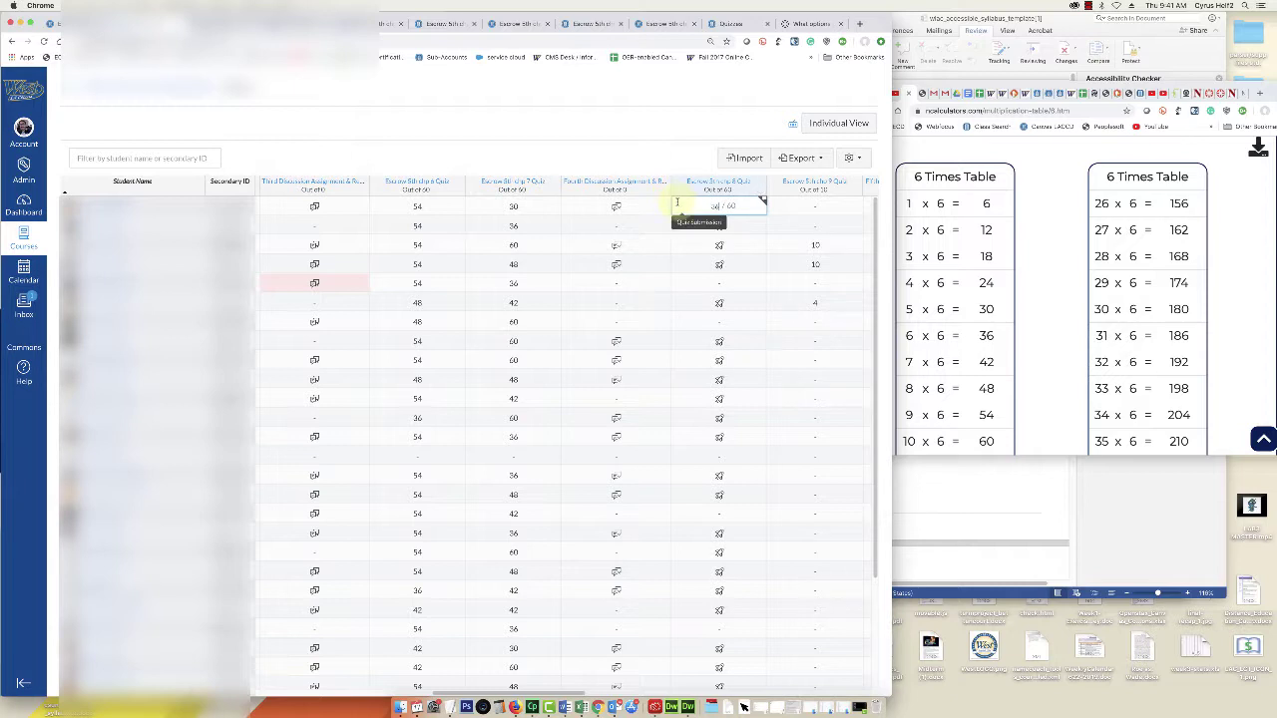
click(720, 228)
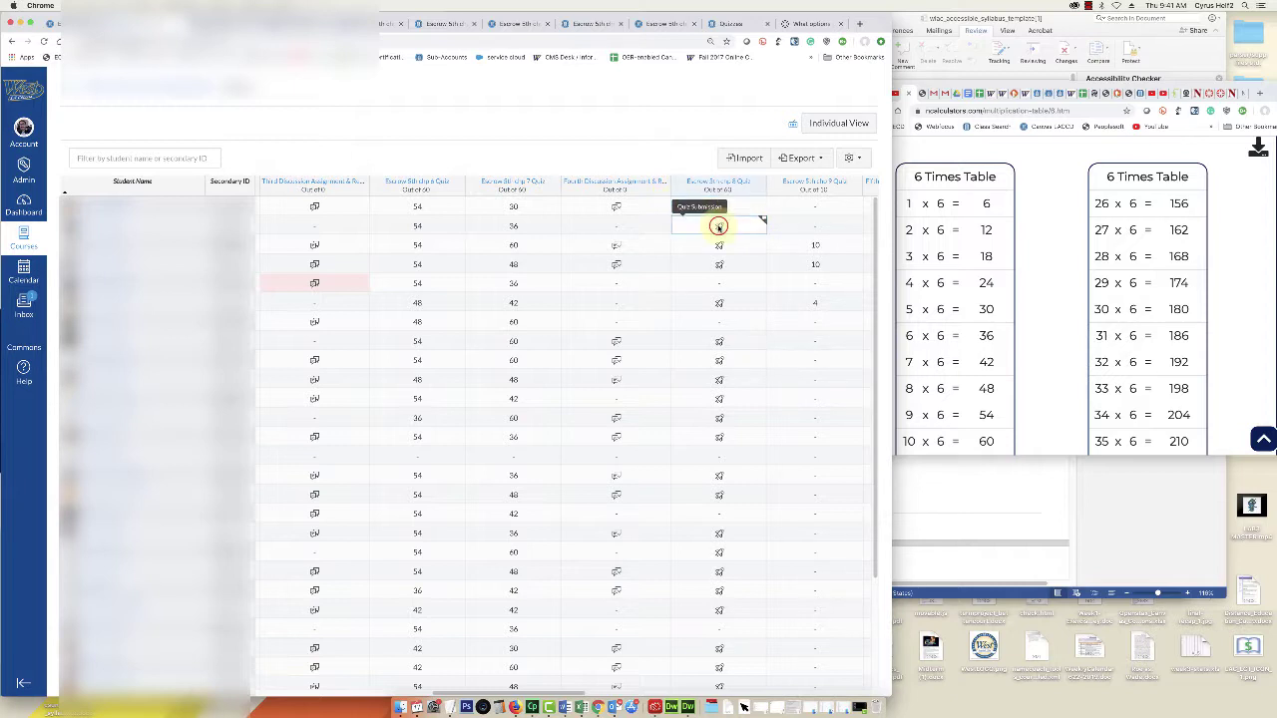
text(8)
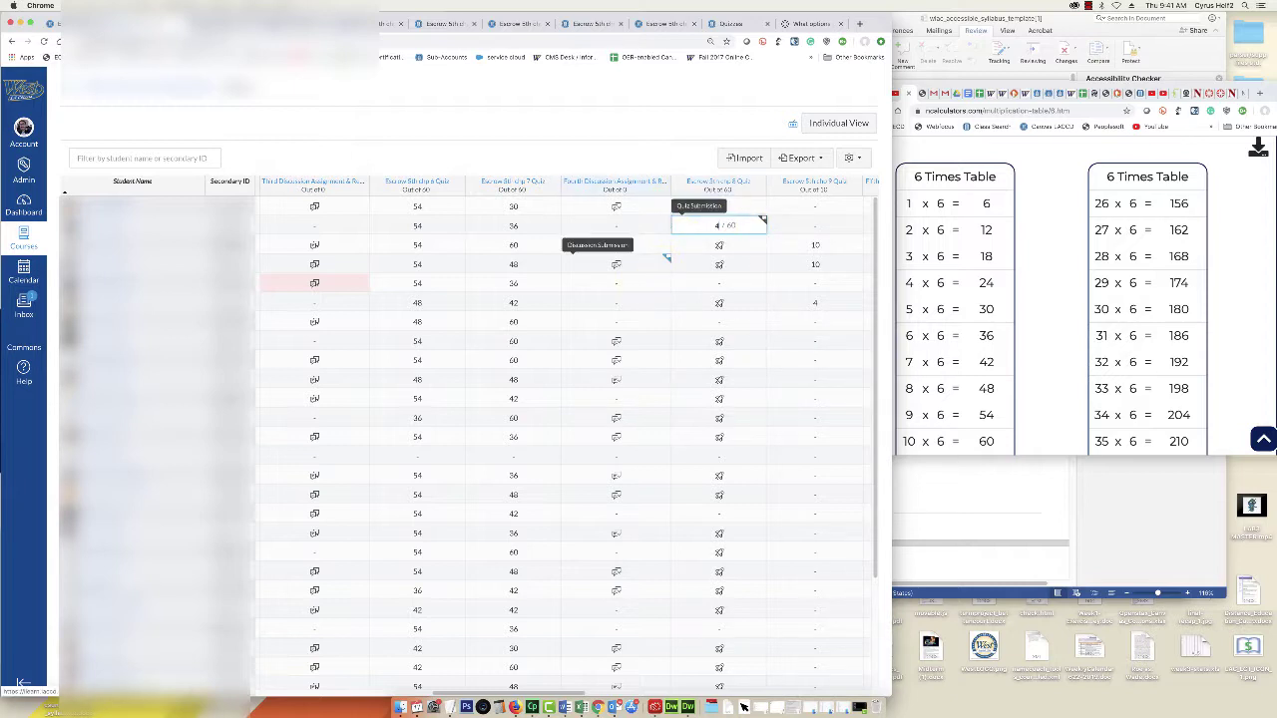
click(719, 245)
text(10)
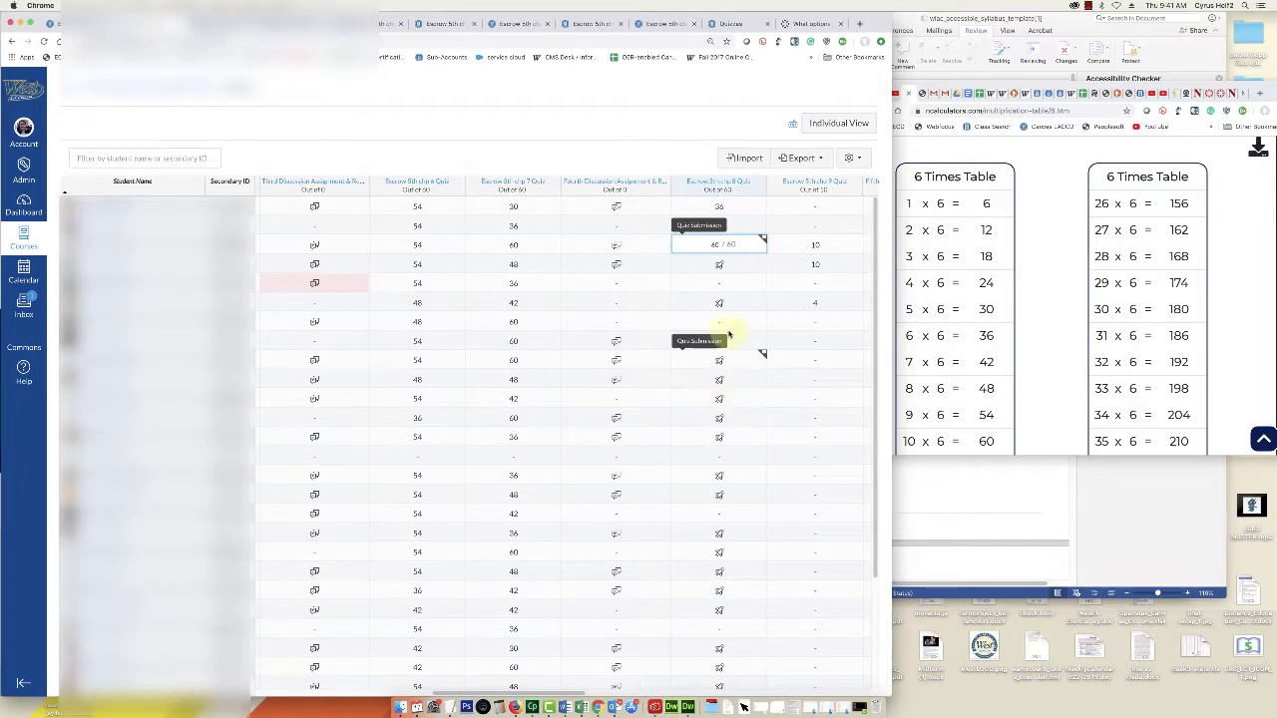
- Set the Escrow 5th chp 8 Quiz scores to 60, 48, 54 and 60 for the fourth, sixth, eighth and ninth students
click(716, 264)
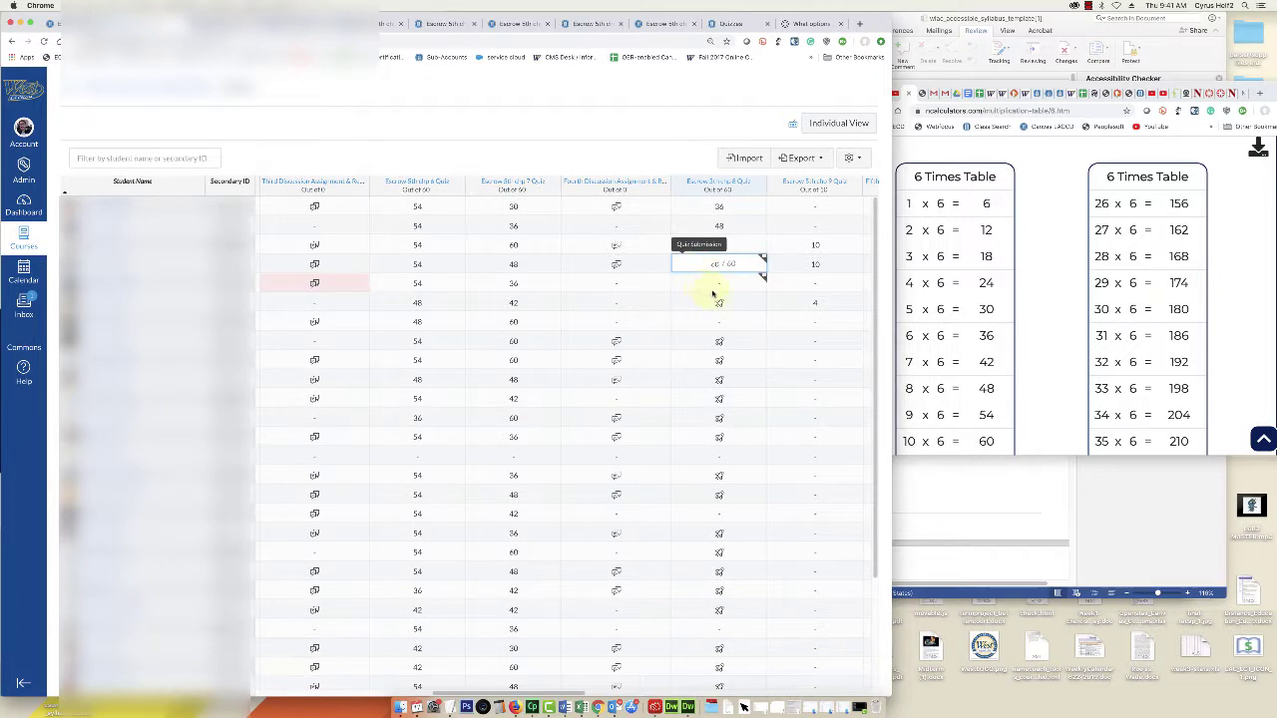
click(719, 302)
text(48)
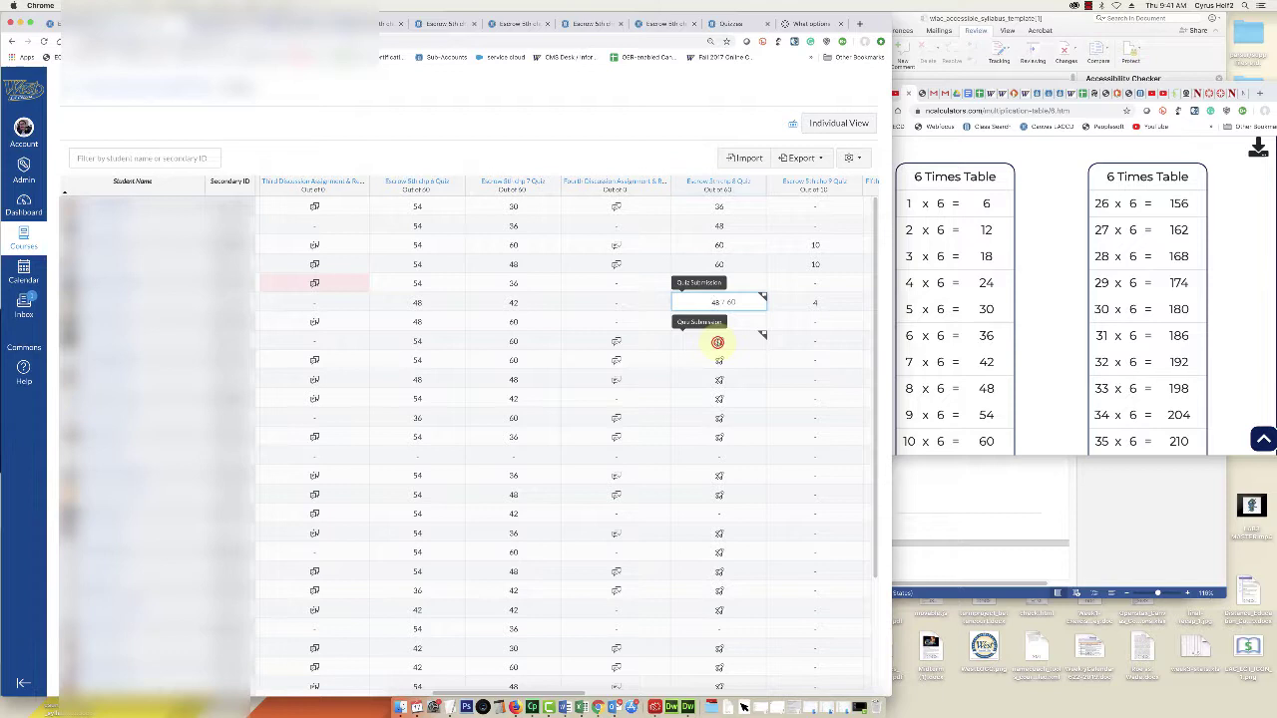
click(719, 341)
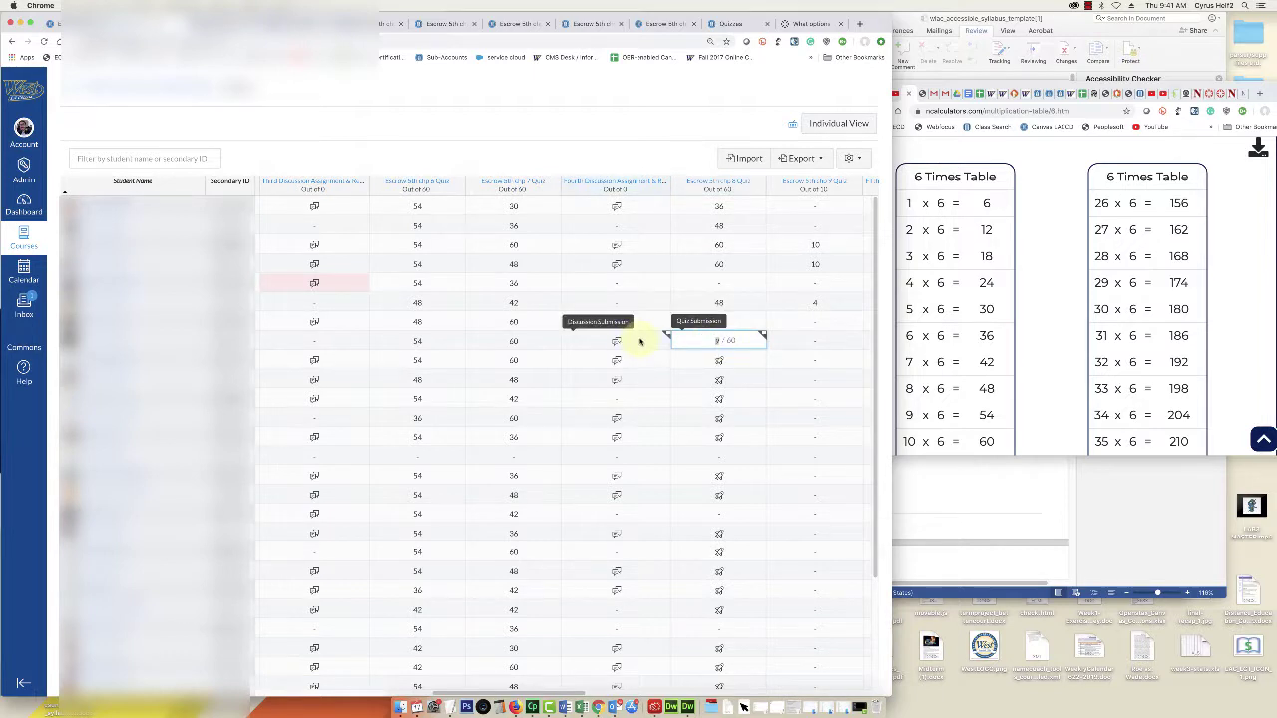
click(718, 360)
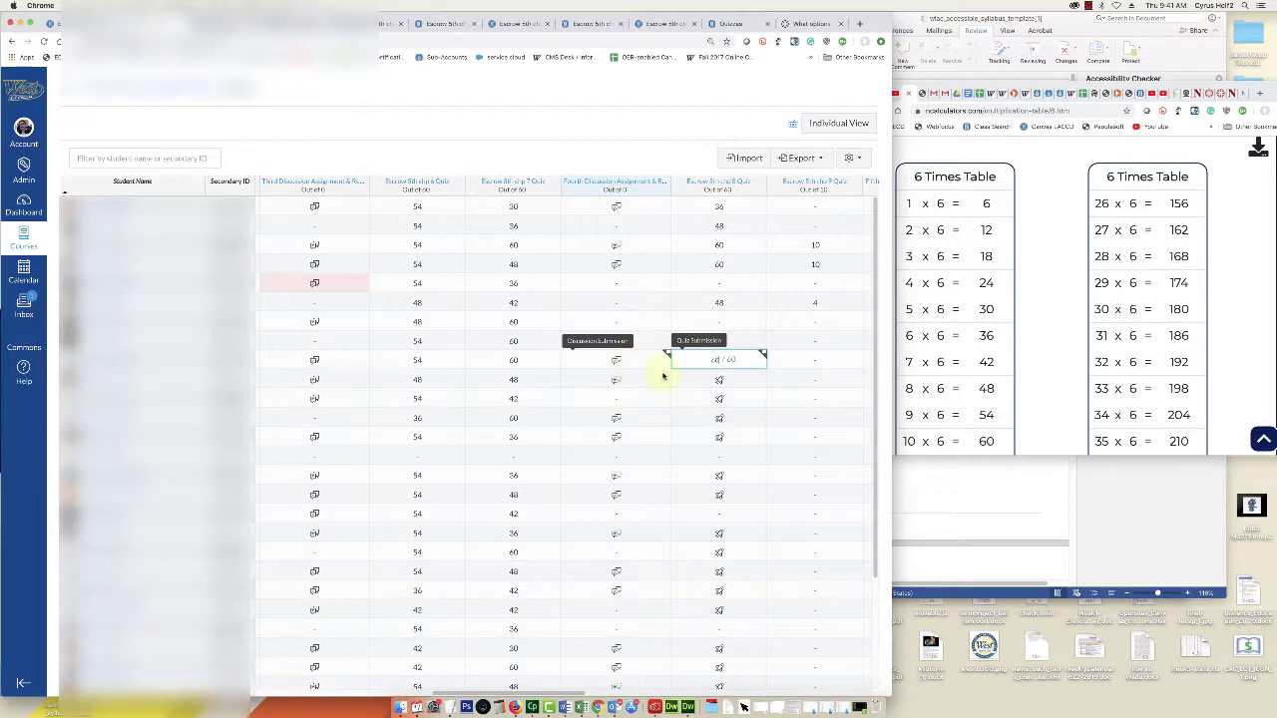
- Set the Escrow 5th chp 8 Quiz scores to 48, 48 and 54 for the tenth, eleventh and twelfth students
click(719, 380)
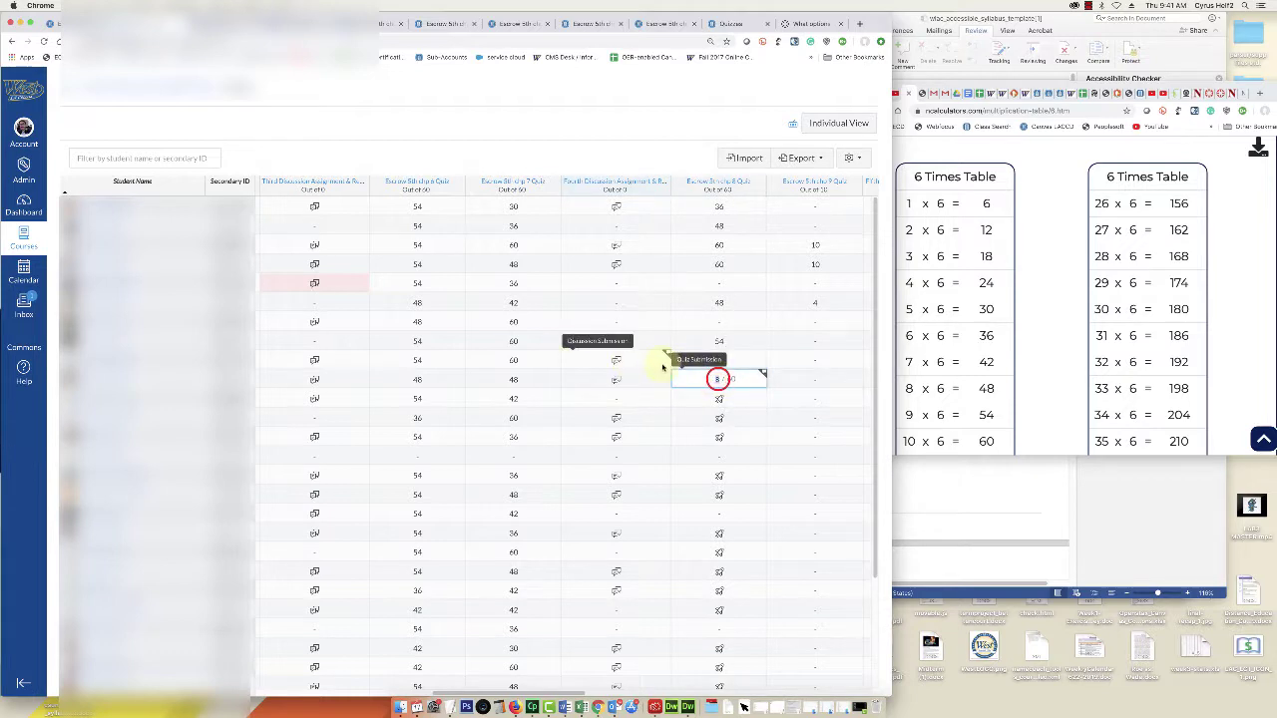
text(48)
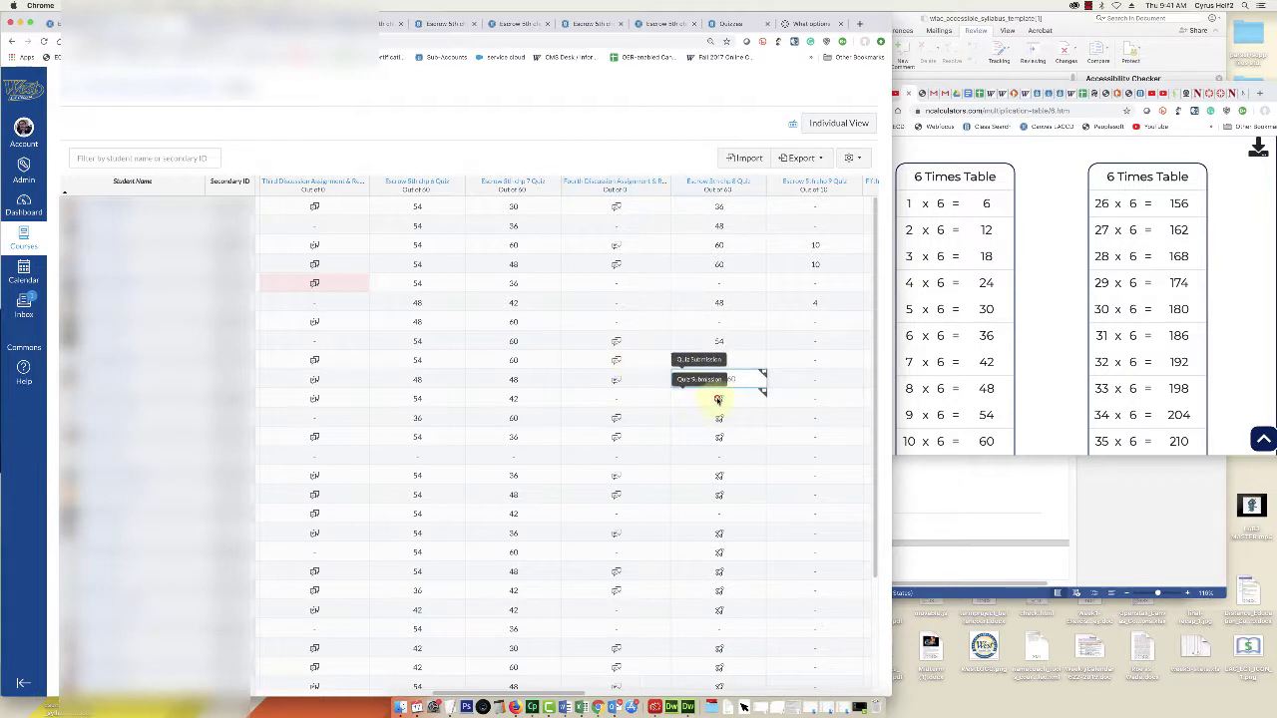
click(718, 399)
text(48)
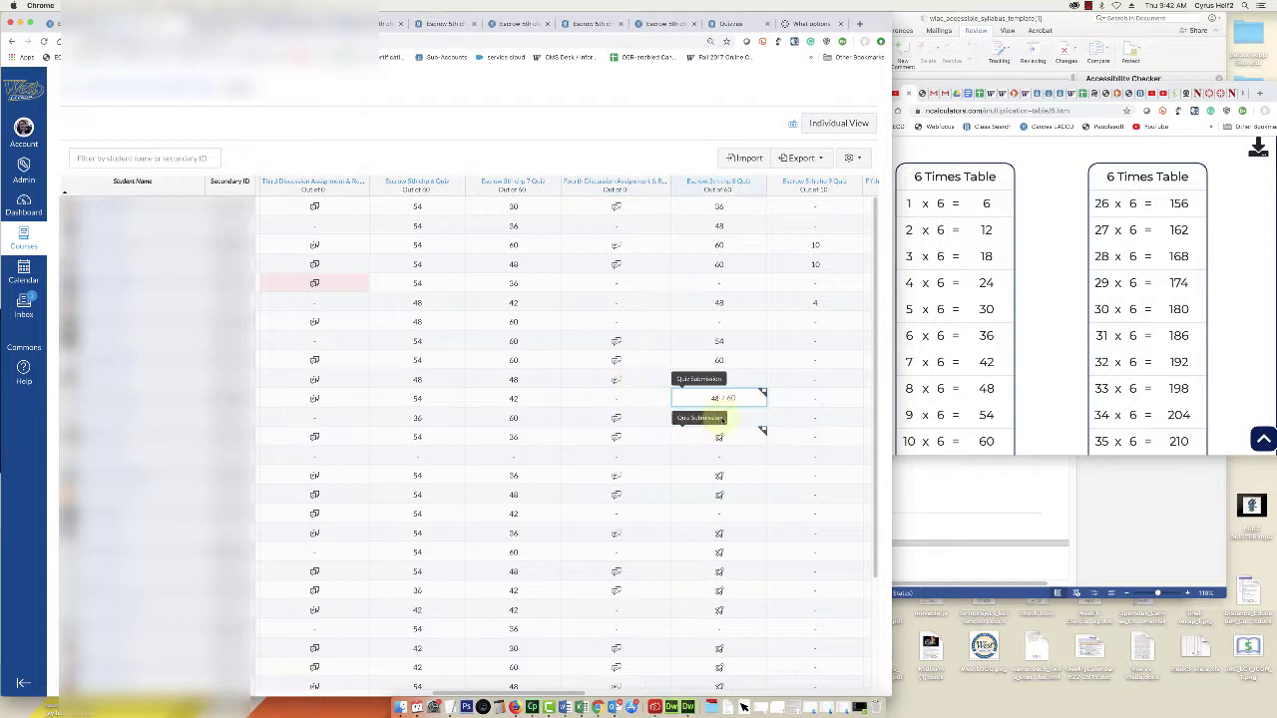
click(716, 417)
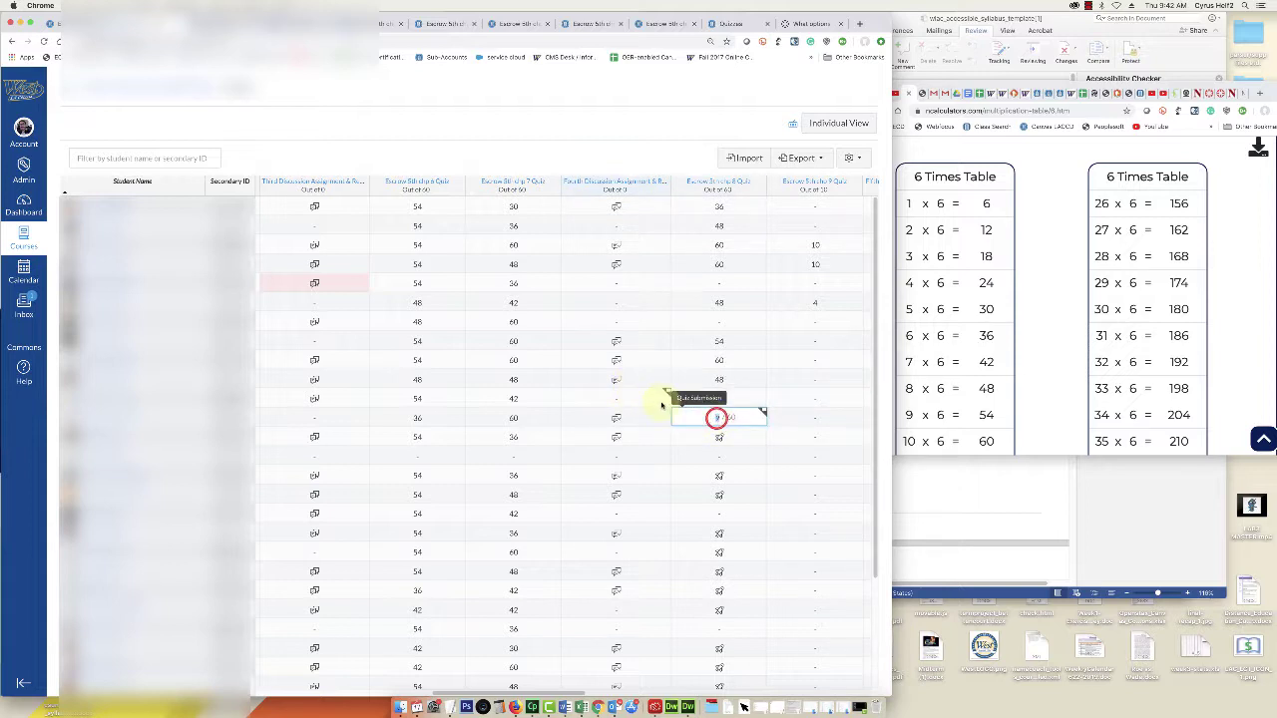
text(54)
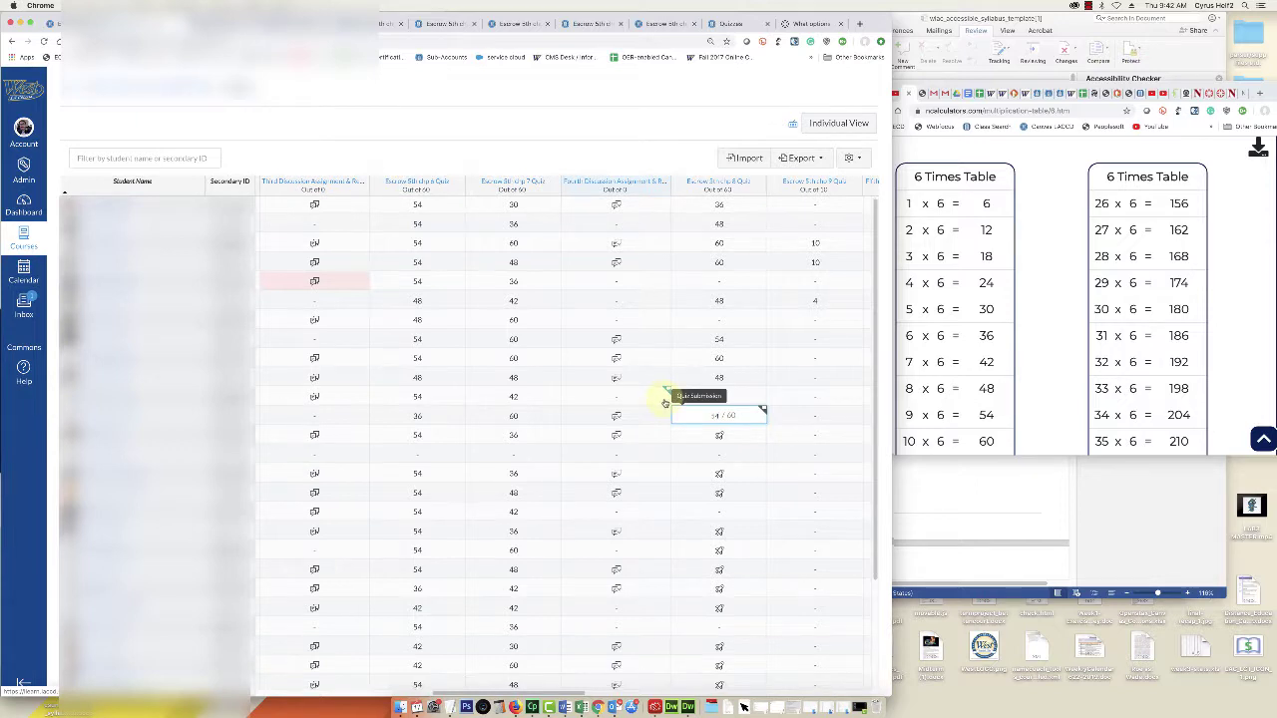
- Set the thirteenth student's Escrow 5th chp 8 Quiz score to 48 and multiply the fifteenth student's score by six
scroll(678, 406, down, 1)
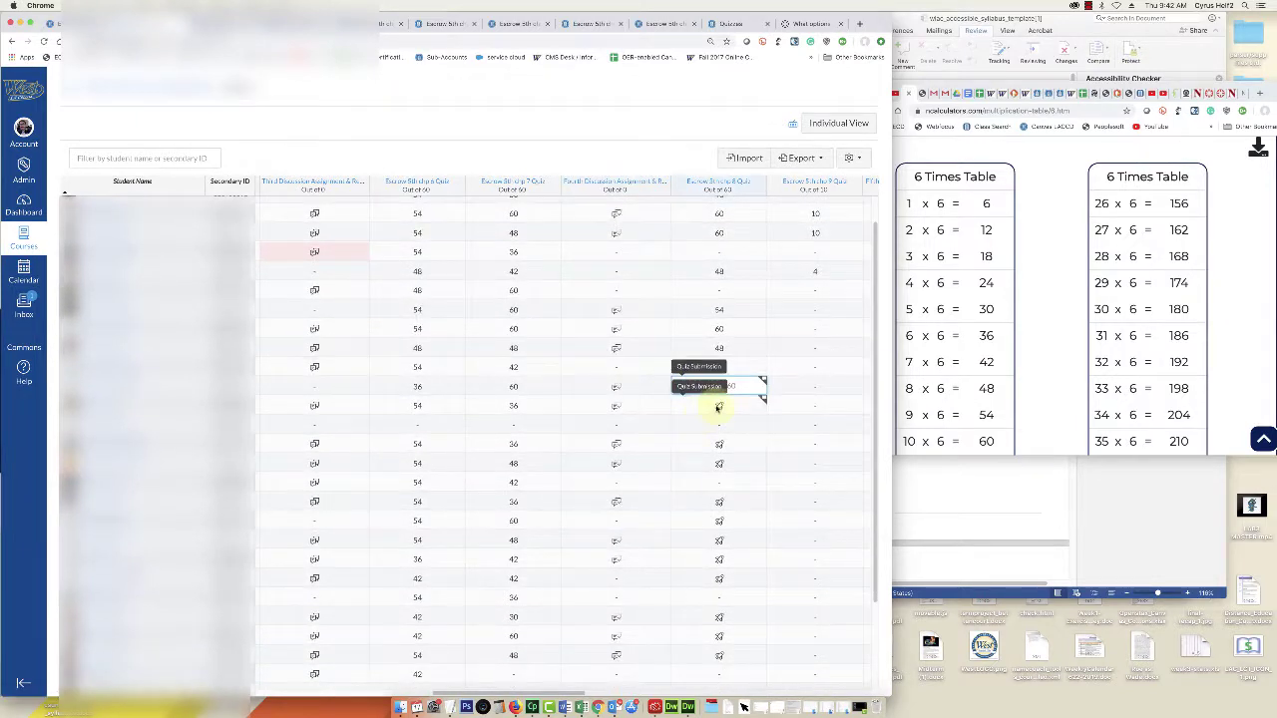
click(717, 405)
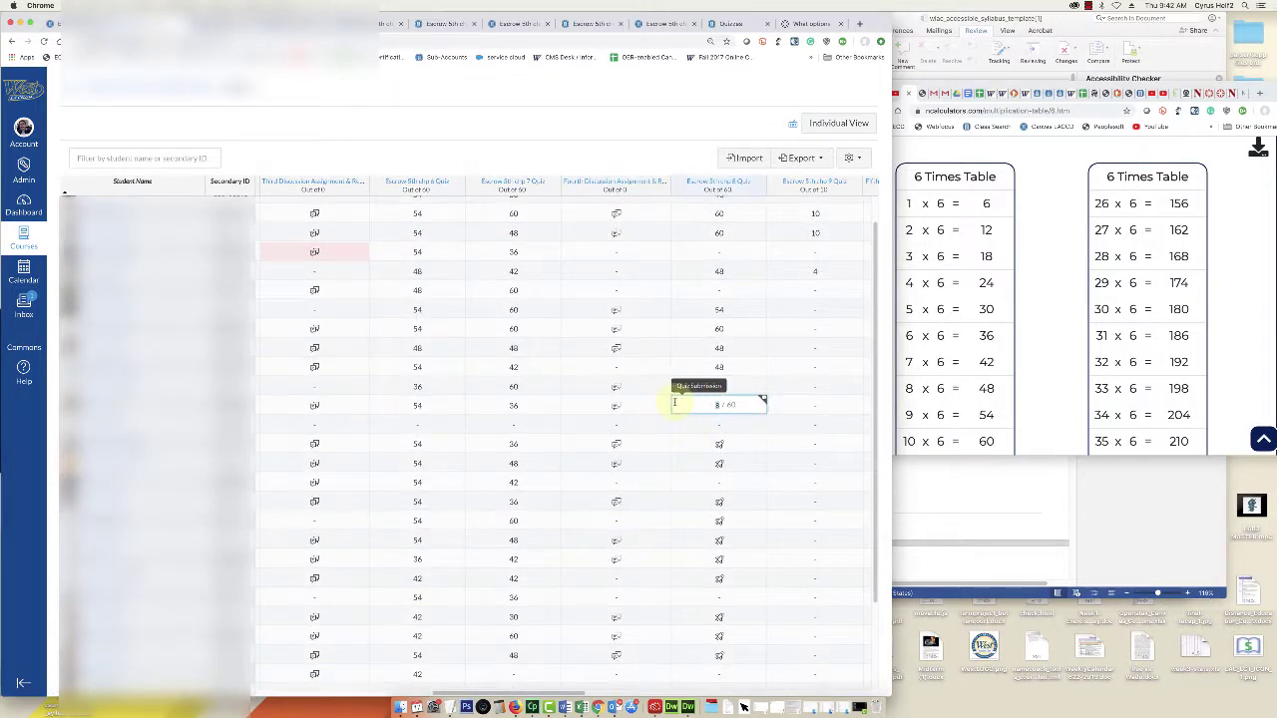
click(718, 444)
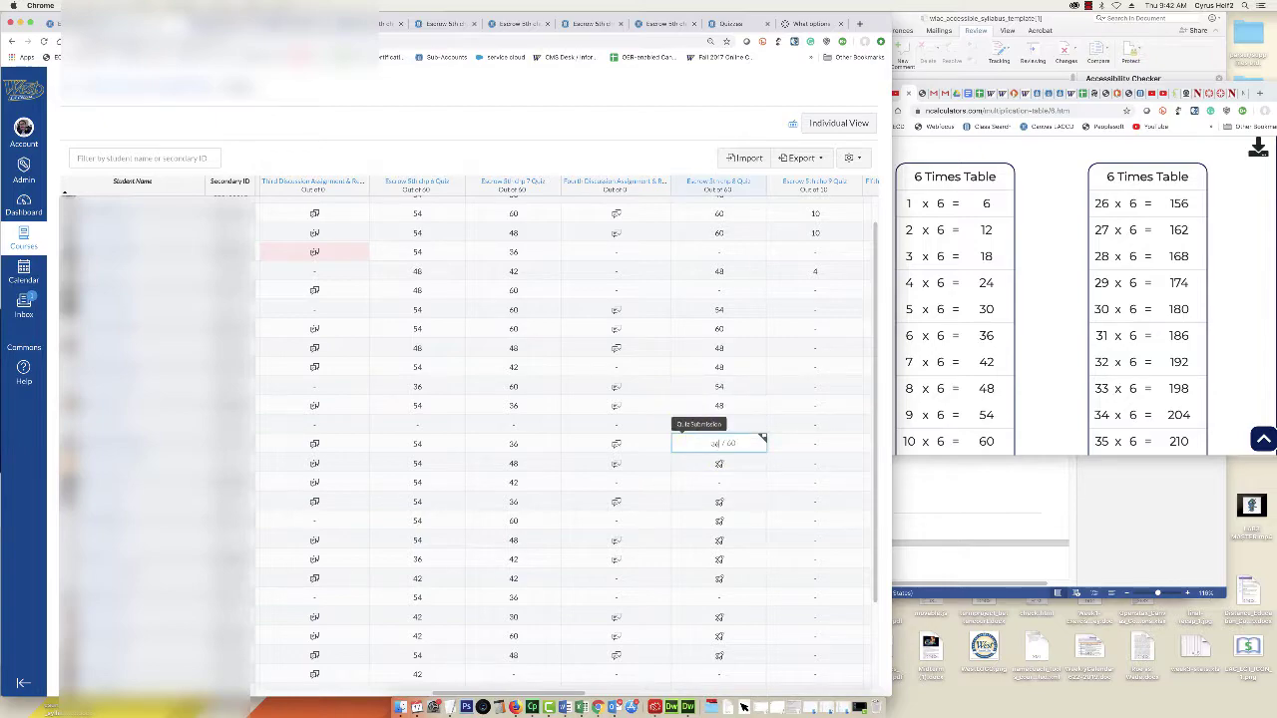